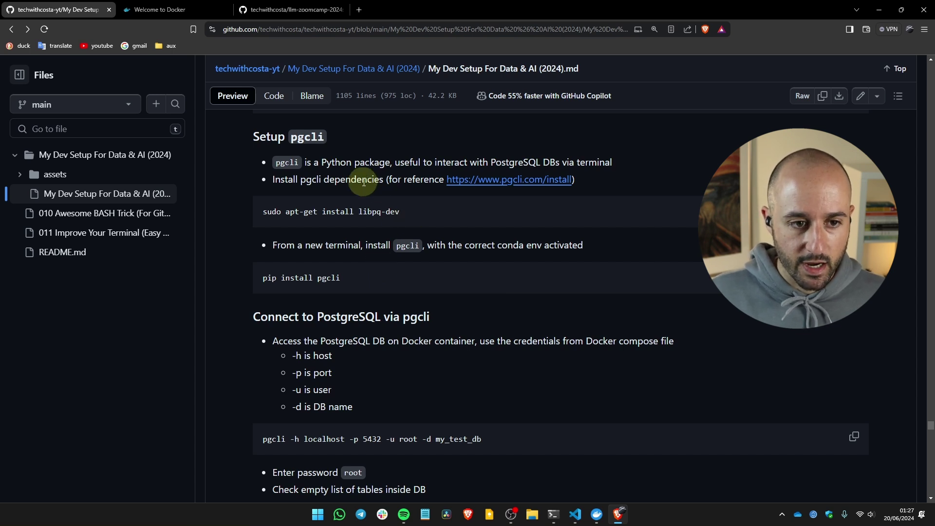
# Install libpq-dev with sudo apt-get, giving the password and confirming with y.
pyautogui.hotkey('alt', 'Tab')
pyautogui.hotkey('ctrl', 'l')
pyautogui.write('sudo apt-get install libpq-dev')
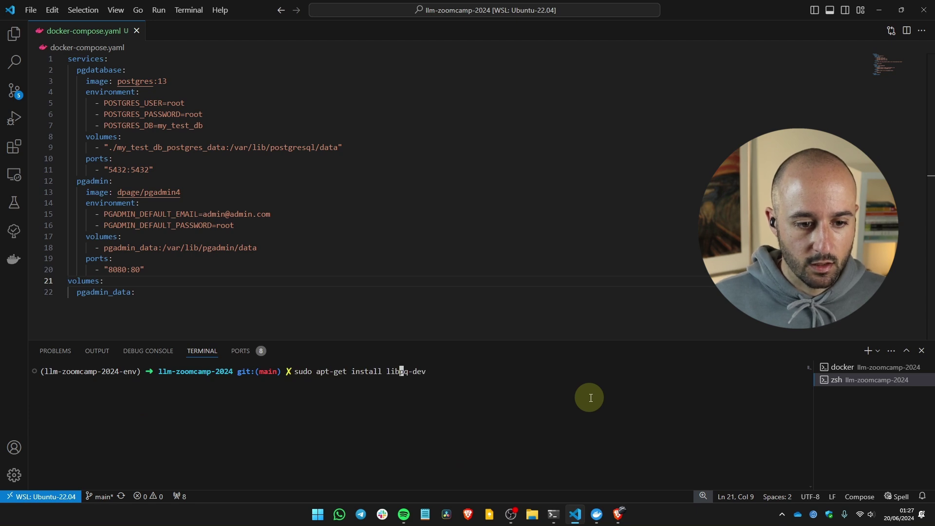
pyautogui.press('Return')
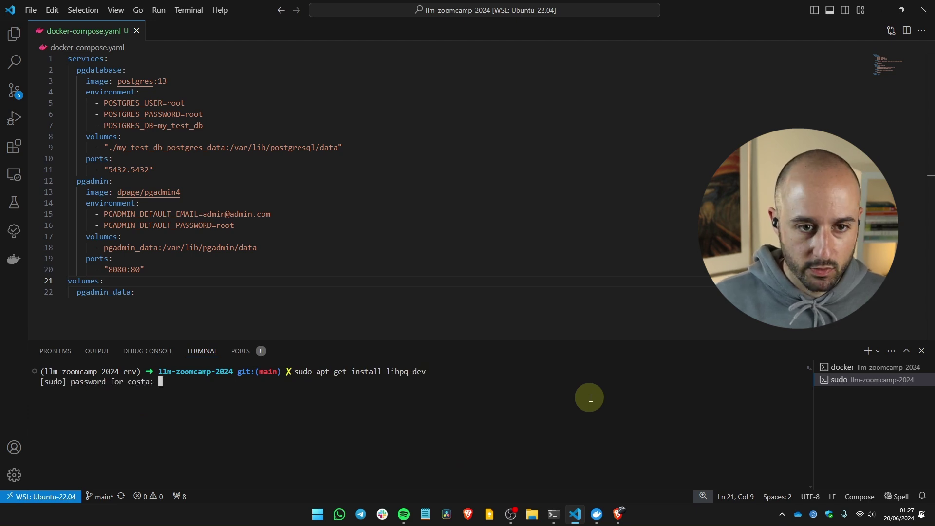
pyautogui.press('Return')
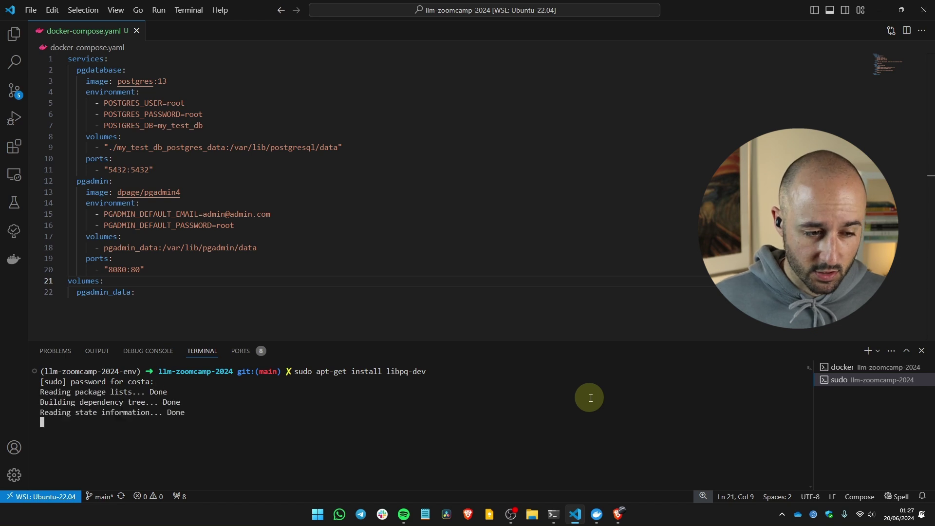
pyautogui.write('y')
pyautogui.press('Return')
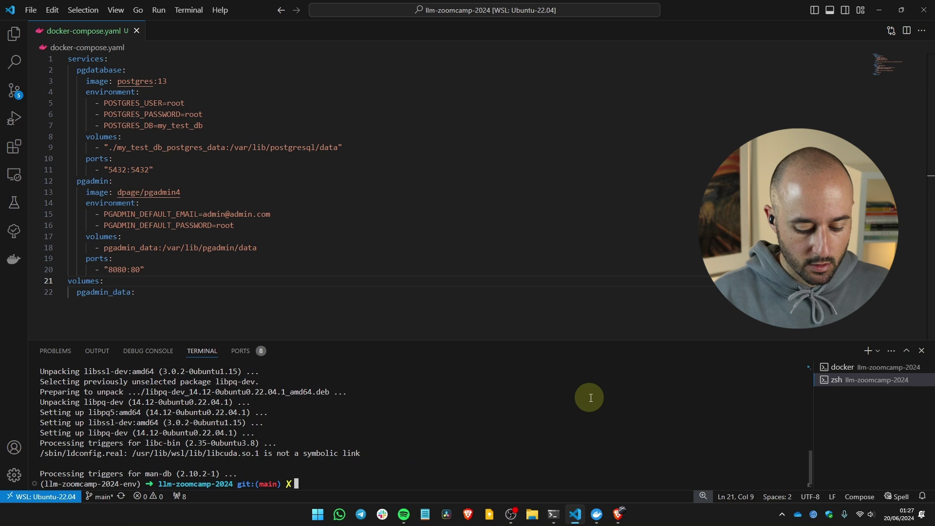
# Copy the pip install pgcli command from the guide and start the installation.
pyautogui.hotkey('alt', 'Tab')
pyautogui.moveTo(340, 278); pyautogui.dragTo(277, 278)
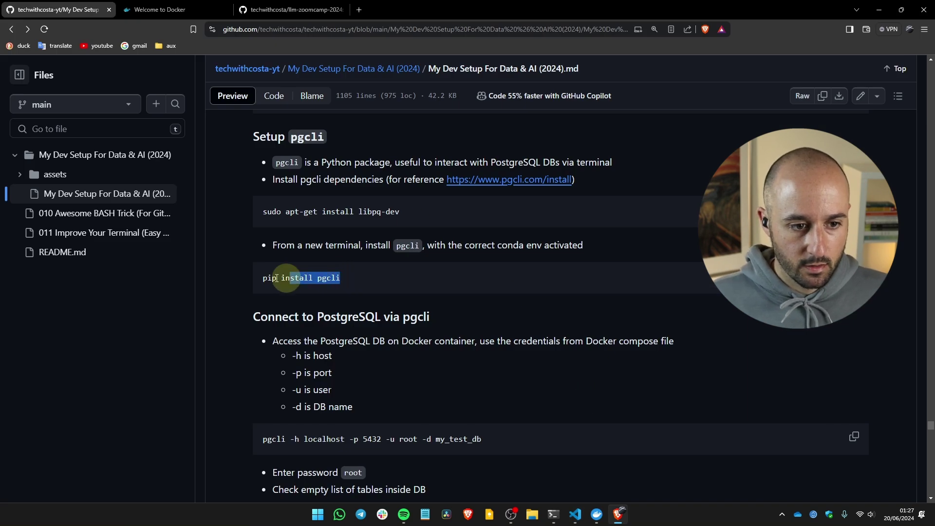
pyautogui.hotkey('alt', 'Tab')
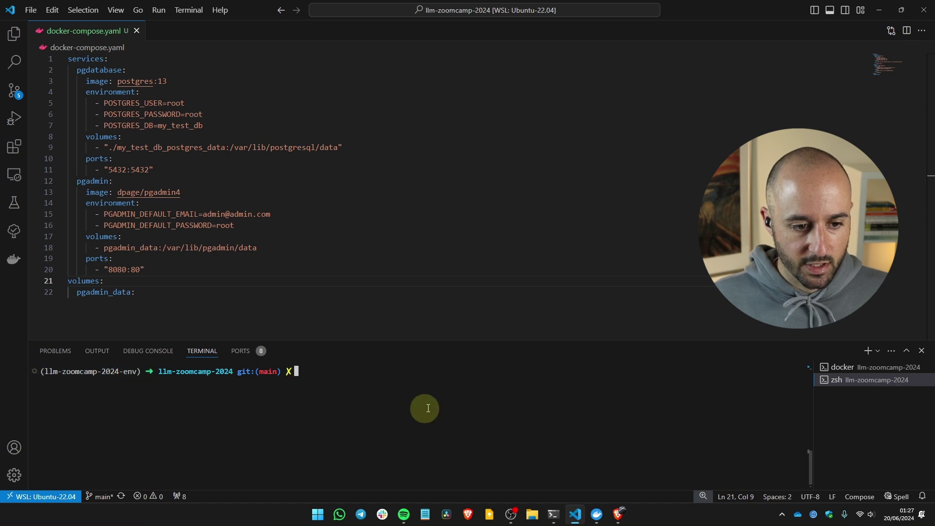
pyautogui.write('pip install pgcli')
pyautogui.press('Return')
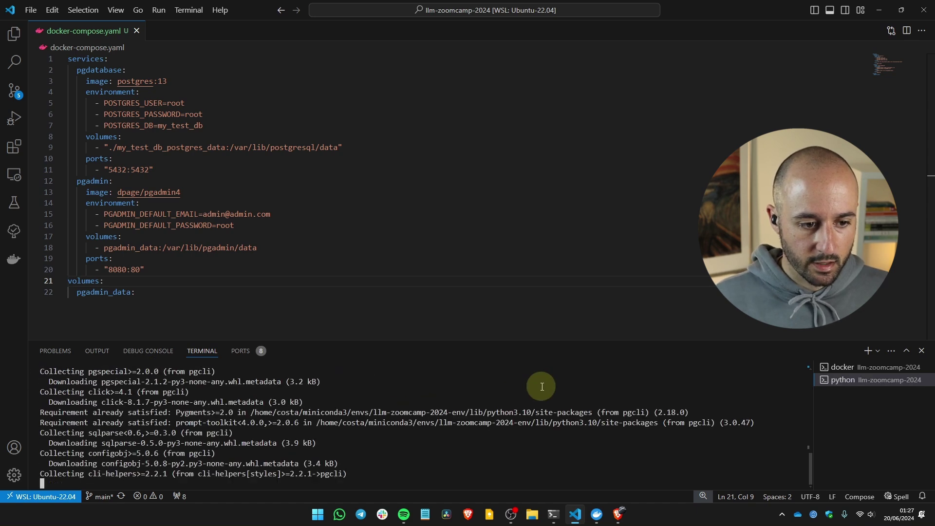
pyautogui.hotkey('ctrl', 'l')
pyautogui.hotkey('alt', 'Tab')
pyautogui.scroll(-1, 631, 310)
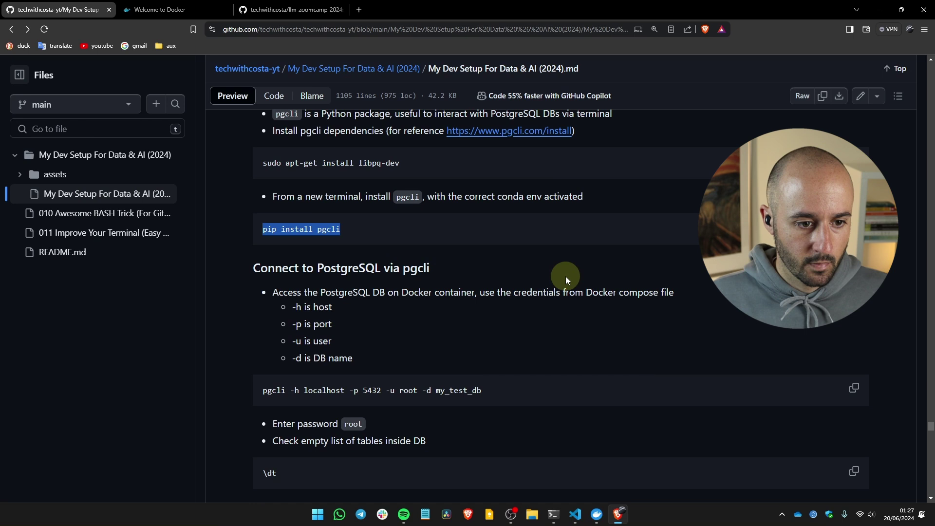
pyautogui.scroll(-2, 566, 276)
pyautogui.click(409, 210)
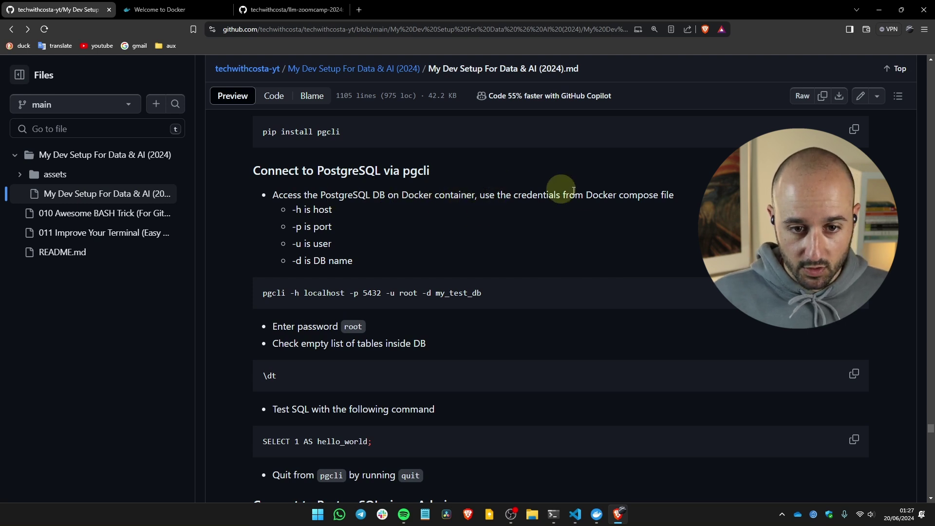
pyautogui.click(575, 514)
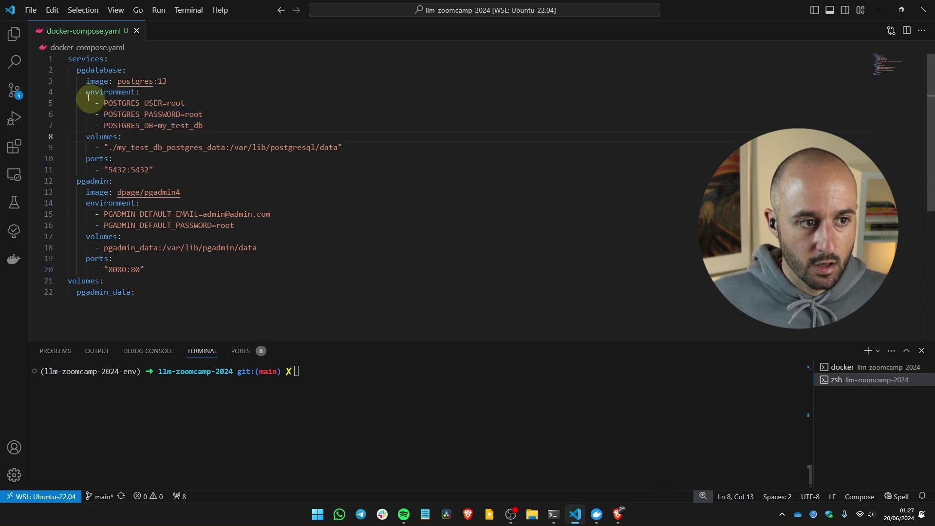
pyautogui.moveTo(77, 93)
pyautogui.mouseDown()
pyautogui.moveTo(201, 105)
pyautogui.moveTo(246, 129)
pyautogui.mouseUp()
pyautogui.click(157, 100)
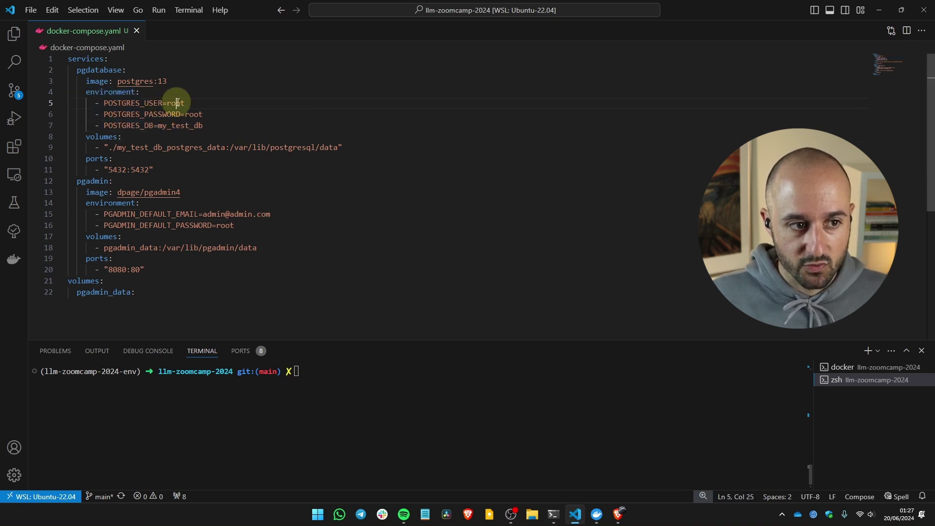
pyautogui.doubleClick(166, 114)
pyautogui.doubleClick(130, 126)
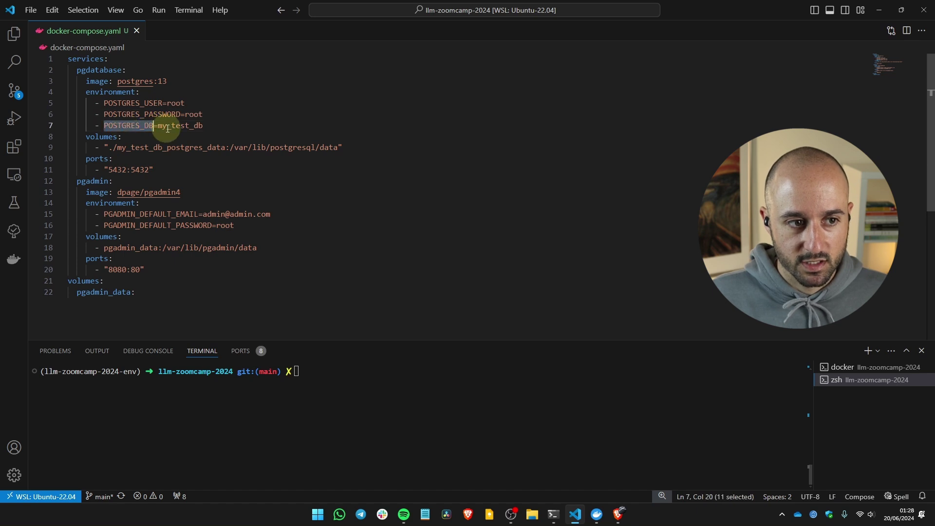
pyautogui.click(201, 126)
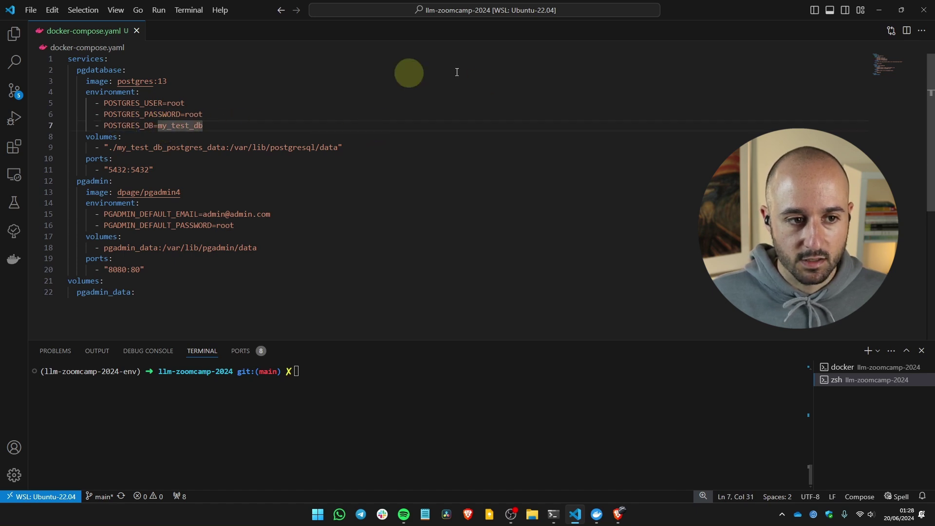
# Match the guide's pgcli database option against my_test_db.
pyautogui.hotkey('alt', 'Tab')
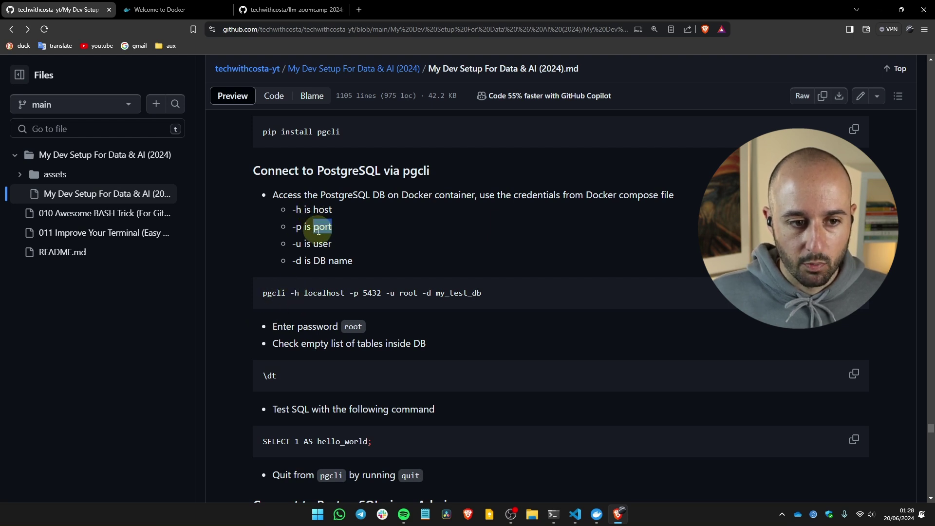
pyautogui.moveTo(314, 261); pyautogui.dragTo(360, 270)
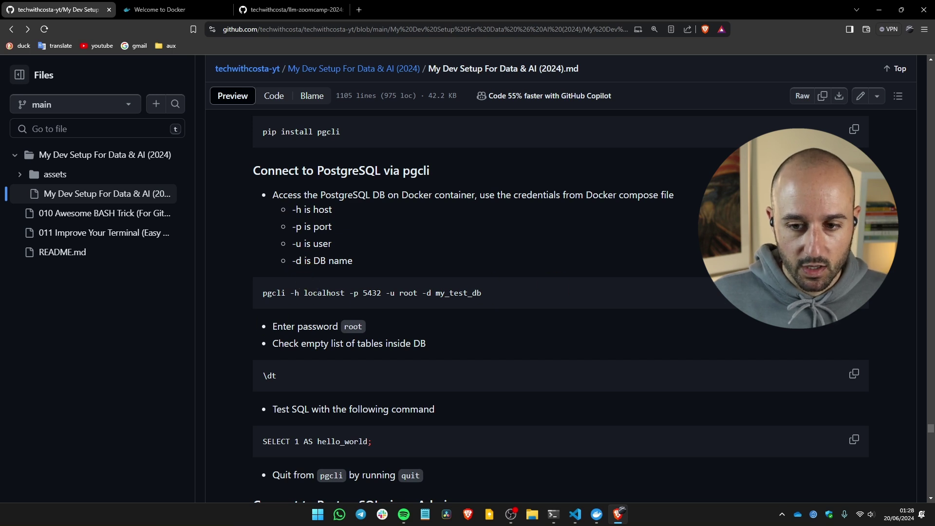
pyautogui.hotkey('alt', 'Tab')
pyautogui.write('pgcli -h localhost -p 5432 -u root -d my_test_db')
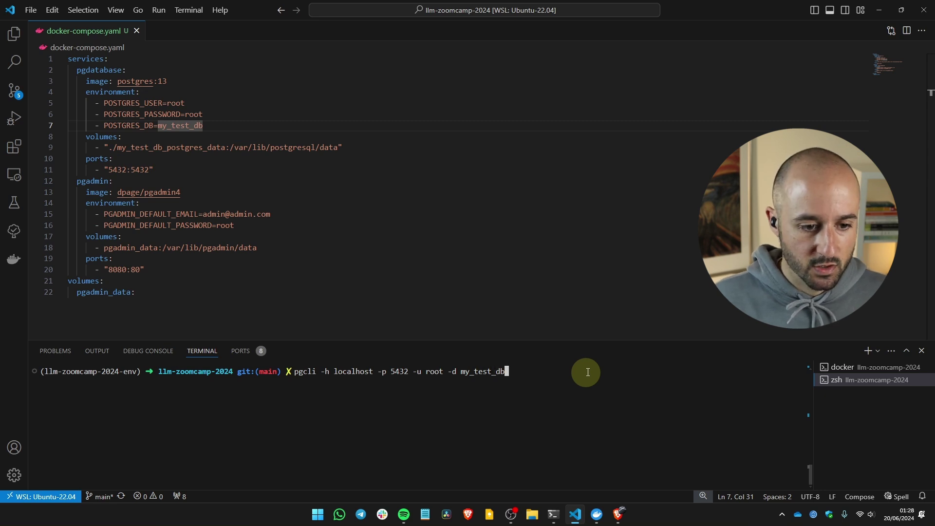
pyautogui.press('Return')
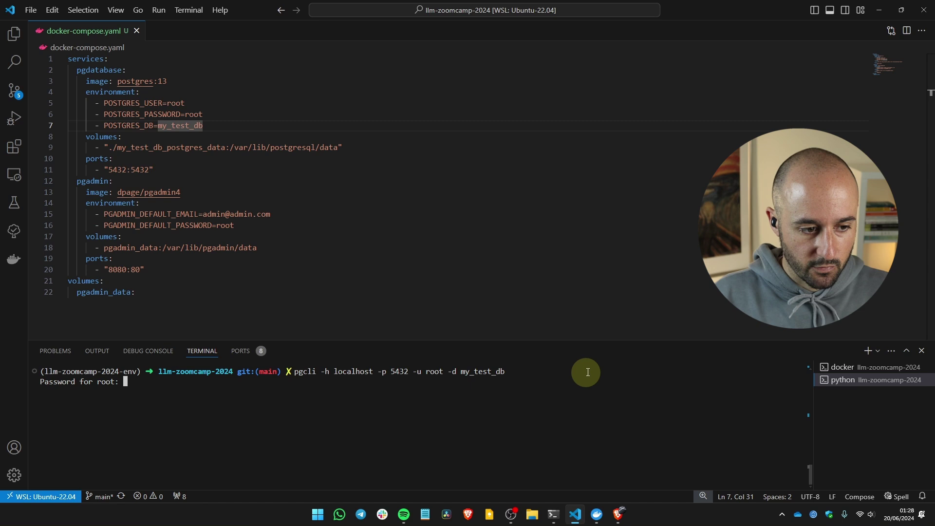
pyautogui.press('Return')
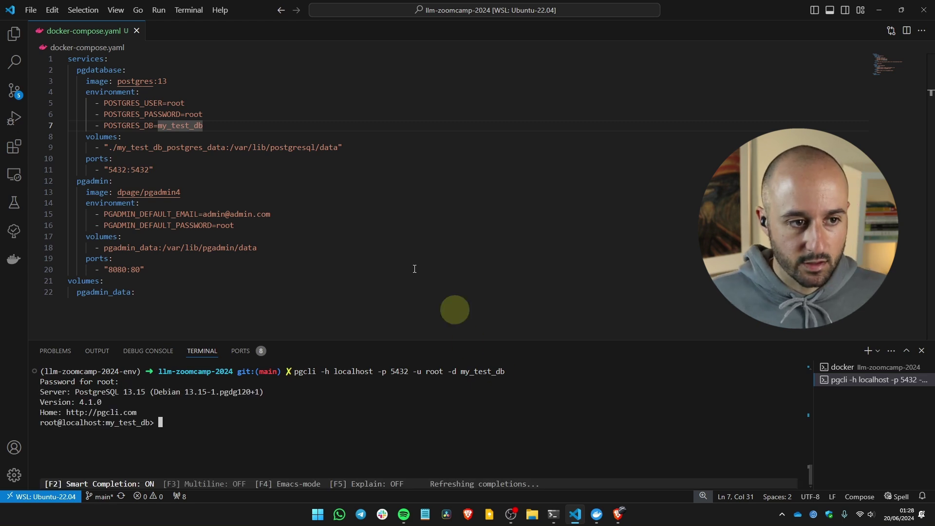
pyautogui.doubleClick(136, 147)
pyautogui.click(372, 149)
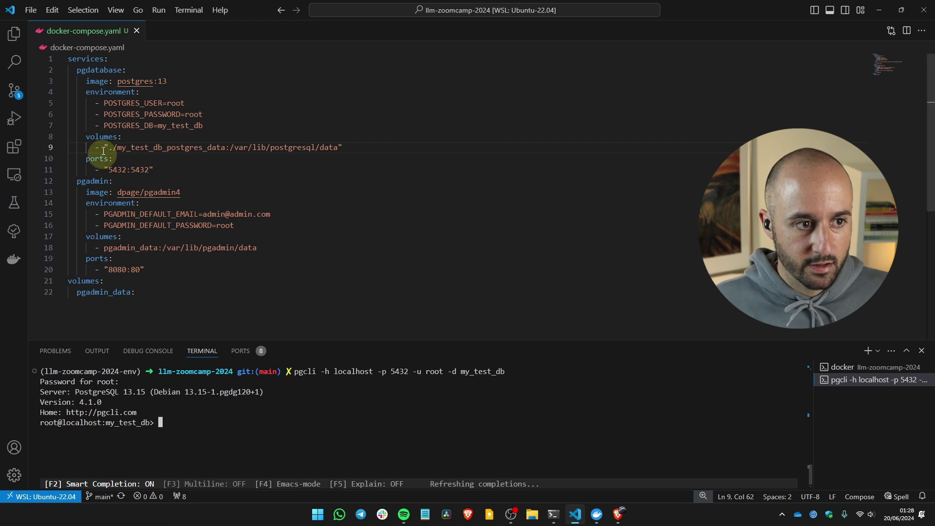
pyautogui.doubleClick(100, 70)
pyautogui.click(319, 184)
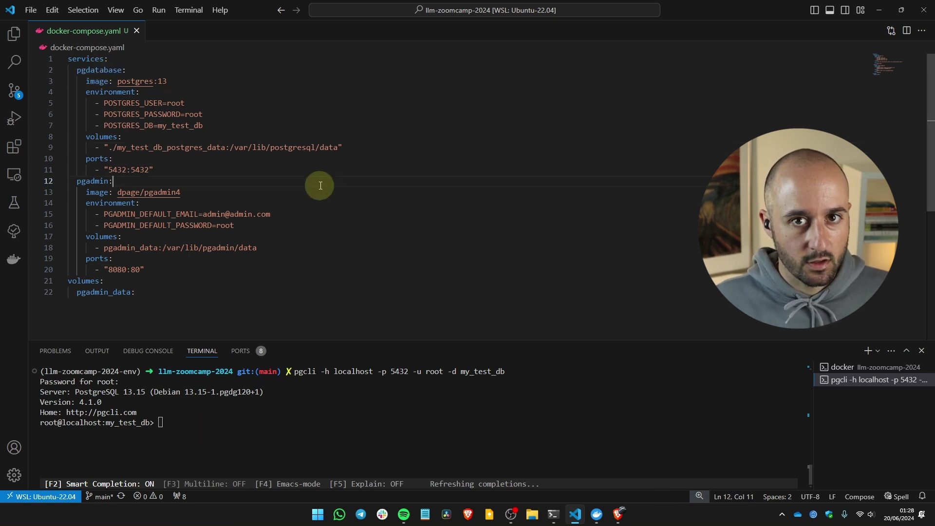
# List the database tables with \dt, which returns an empty result.
pyautogui.hotkey('alt', 'Tab')
pyautogui.scroll(-2, 316, 218)
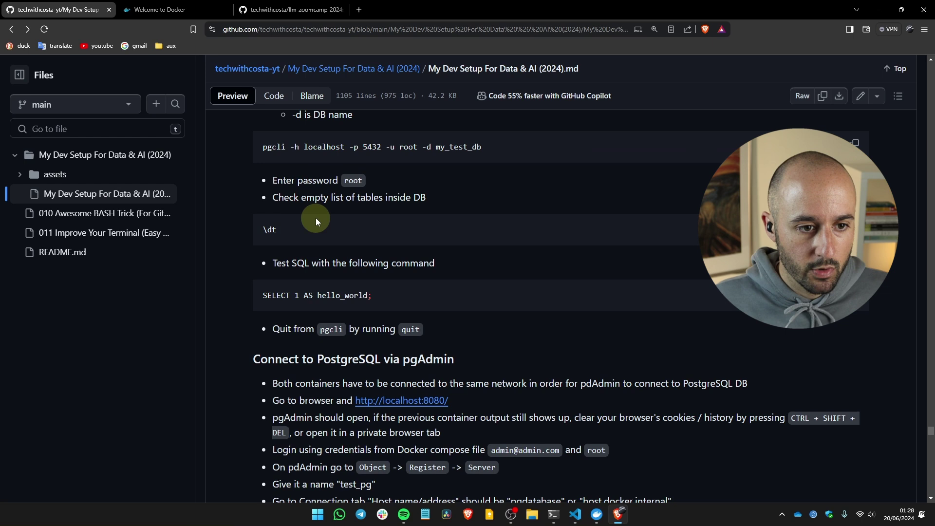
pyautogui.hotkey('alt', 'Tab')
pyautogui.write('\\')
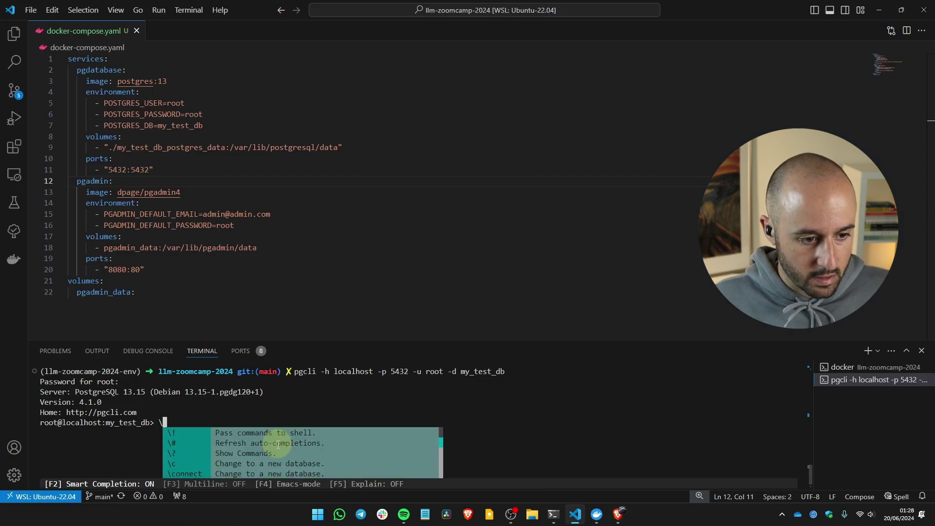
pyautogui.write('dt')
pyautogui.press('Return')
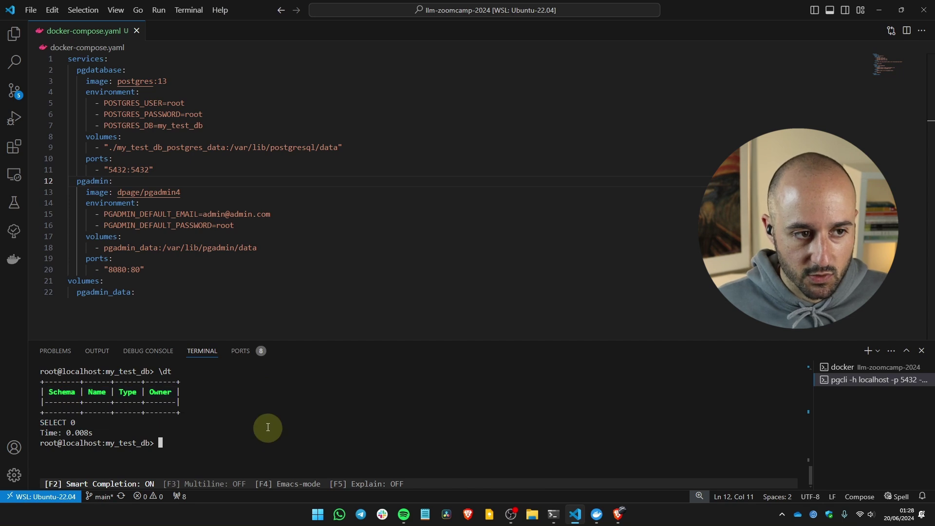
pyautogui.hotkey('alt', 'Tab')
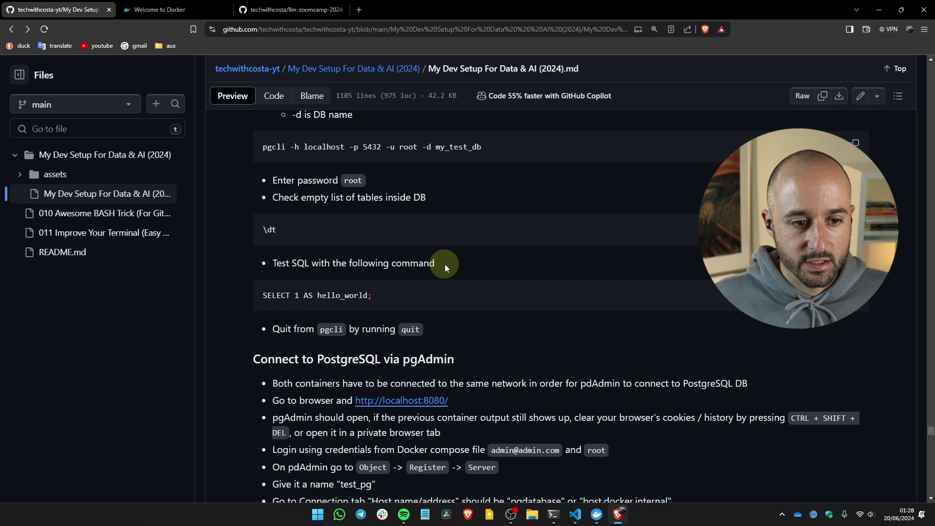
# Copy the query 'SELECT 1 AS hello_world;' from the GitHub guide.
pyautogui.moveTo(437, 264)
pyautogui.mouseDown()
pyautogui.moveTo(291, 264)
pyautogui.moveTo(395, 264)
pyautogui.mouseUp()
pyautogui.click(402, 267)
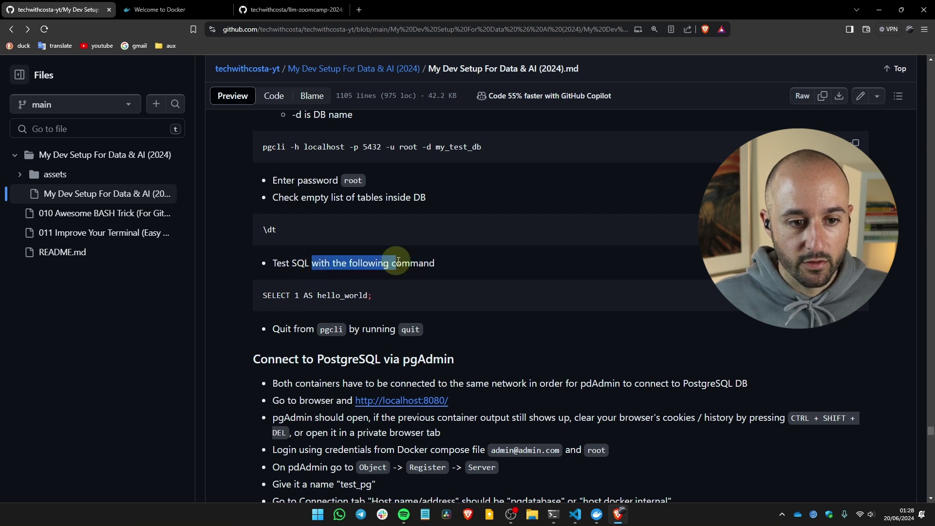
pyautogui.click(394, 264)
pyautogui.moveTo(264, 296); pyautogui.dragTo(372, 297)
pyautogui.rightClick(357, 296)
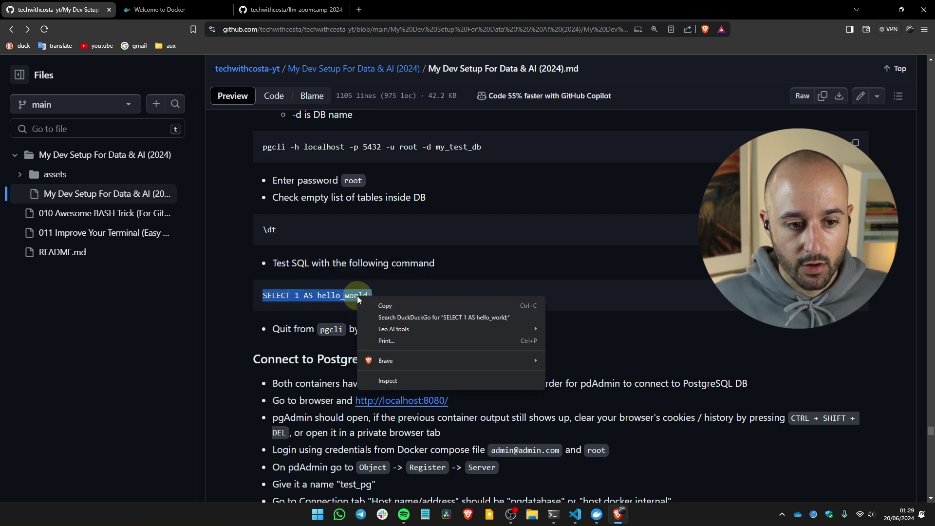
pyautogui.click(373, 304)
pyautogui.hotkey('alt', 'Tab')
# Run the hello_world query in pgcli and confirm it returns 1.
pyautogui.hotkey('ctrl', 'v')
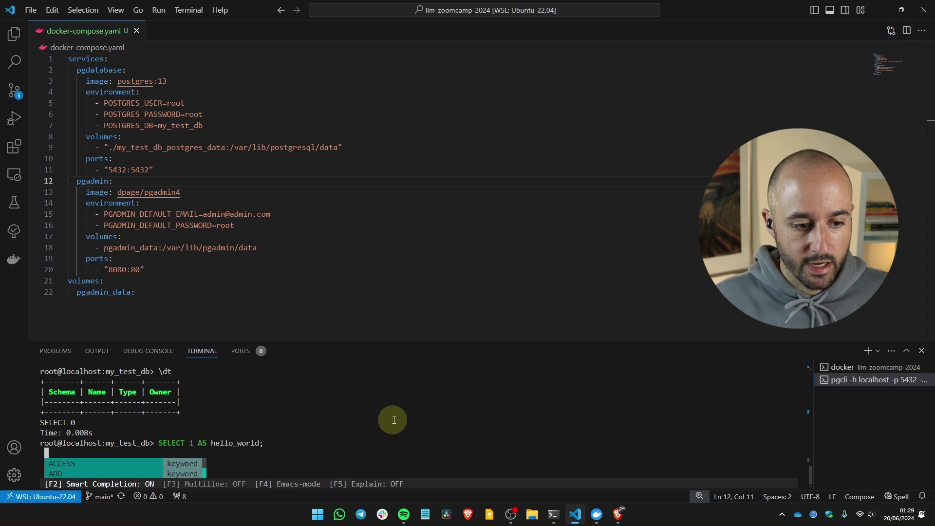
pyautogui.press('BackSpace')
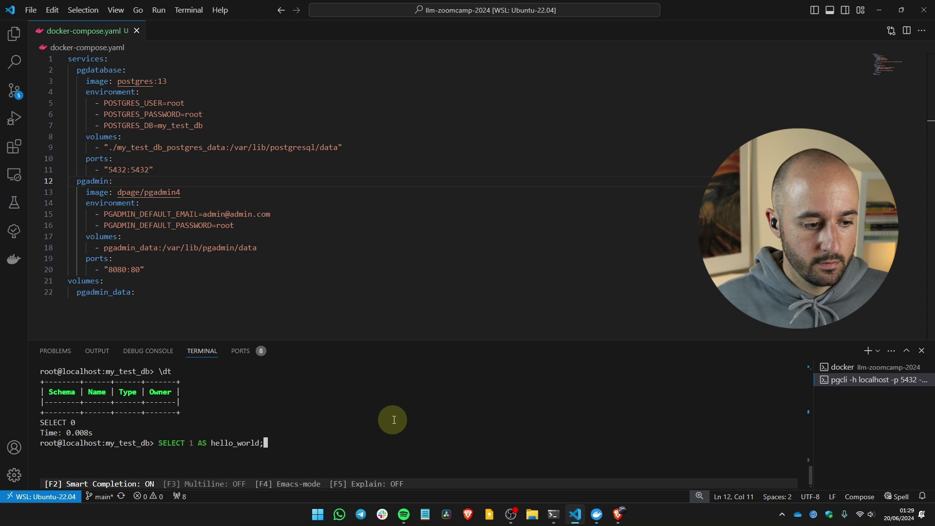
pyautogui.press('Return')
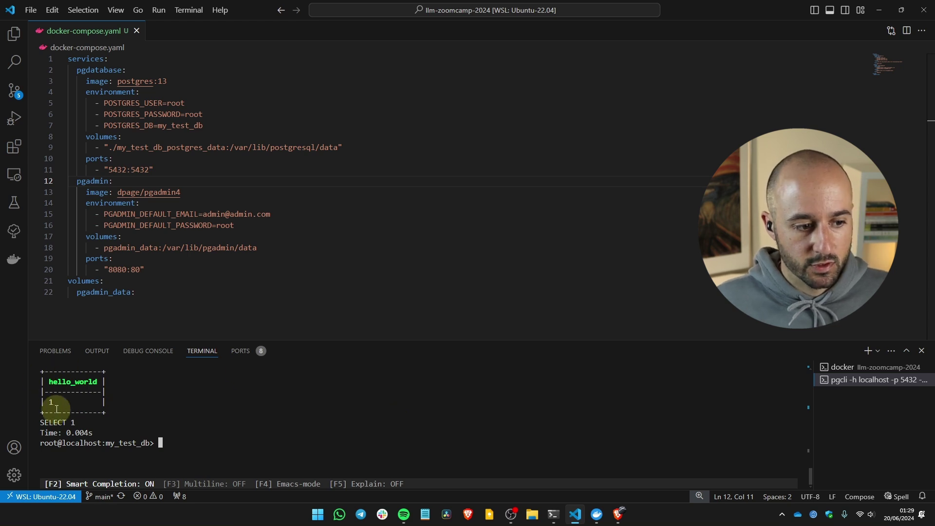
pyautogui.doubleClick(52, 401)
pyautogui.doubleClick(66, 383)
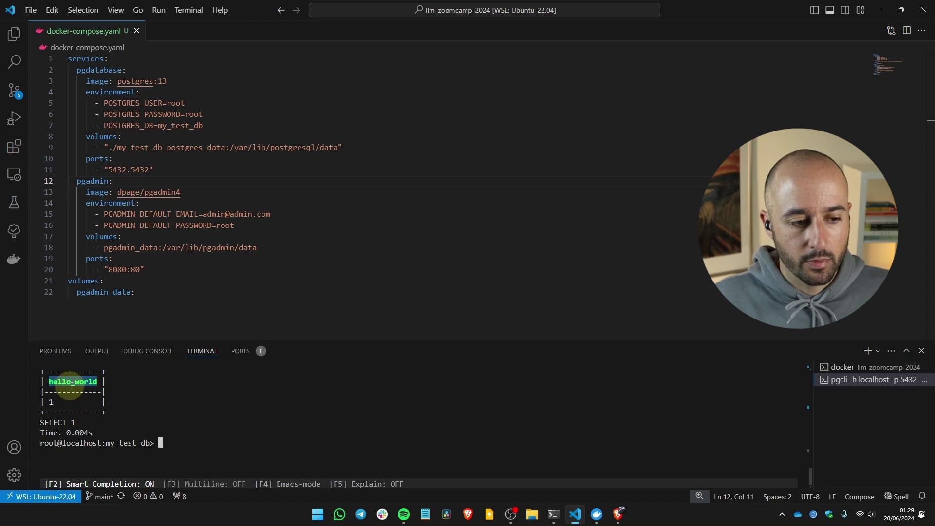
pyautogui.click(171, 395)
# Quit pgcli with the quit command, as the guide instructs.
pyautogui.hotkey('alt', 'Tab')
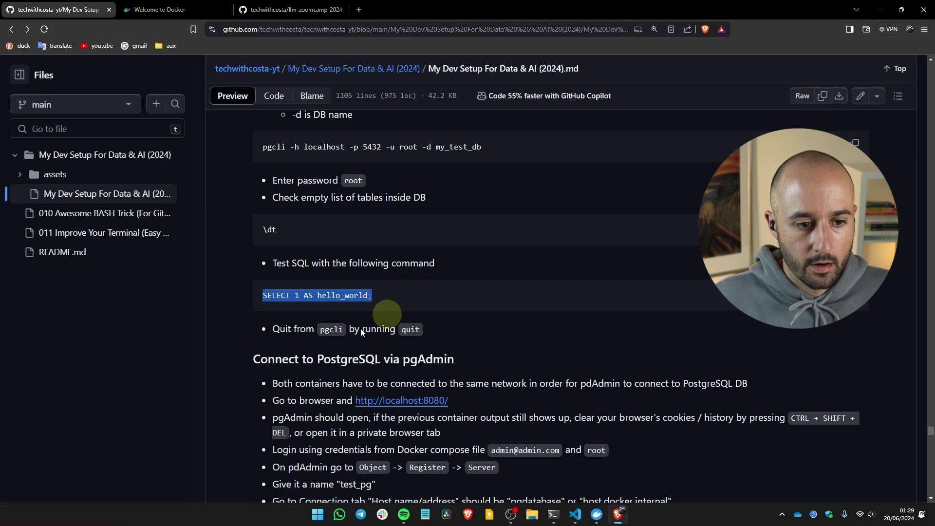
pyautogui.scroll(-1, 343, 296)
pyautogui.click(280, 280)
pyautogui.moveTo(280, 279); pyautogui.dragTo(421, 283)
pyautogui.click(443, 283)
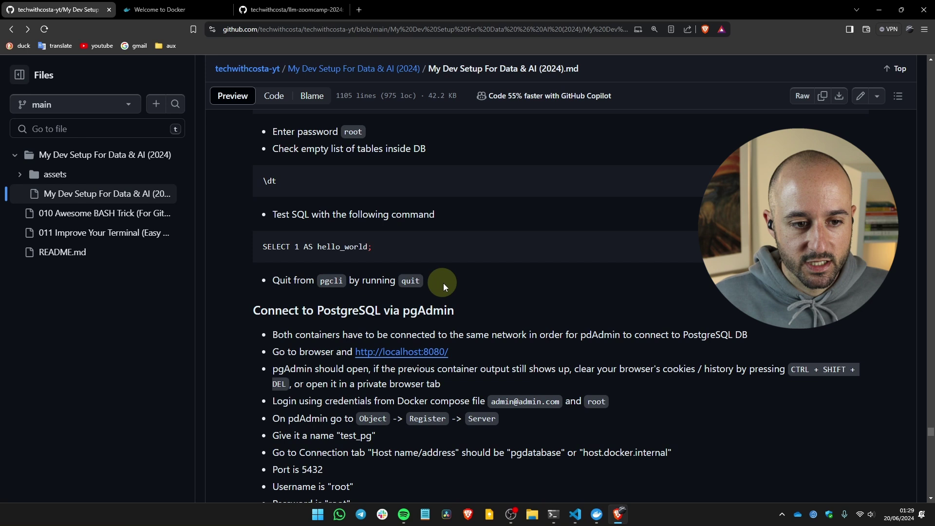
pyautogui.hotkey('alt', 'Tab')
pyautogui.write('q')
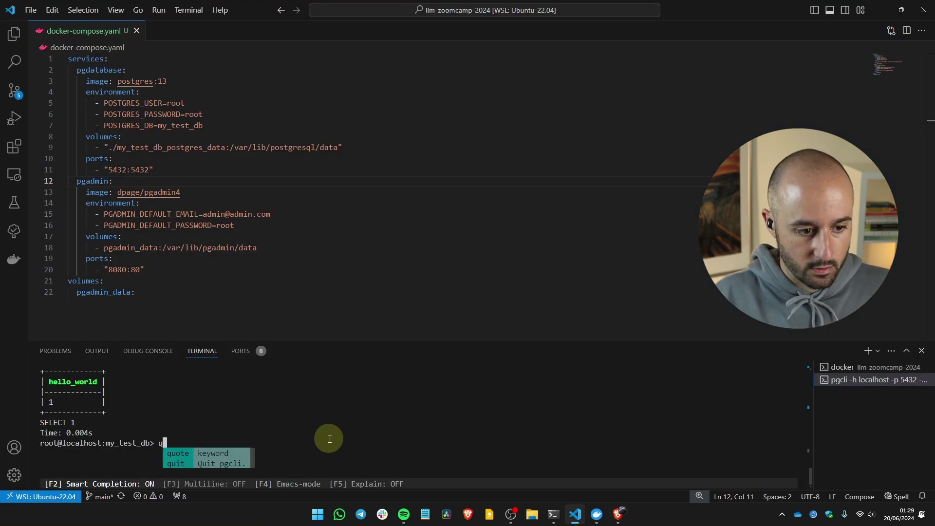
pyautogui.write('uit')
pyautogui.press('Return')
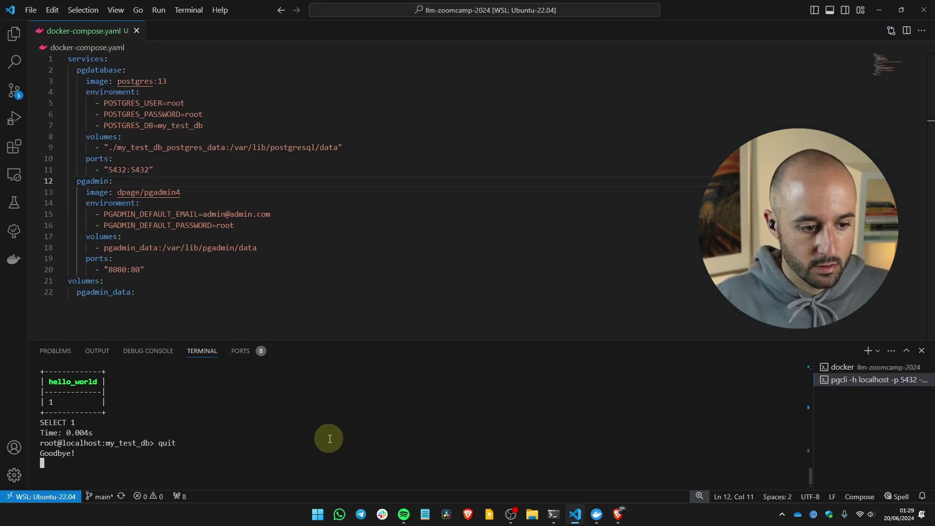